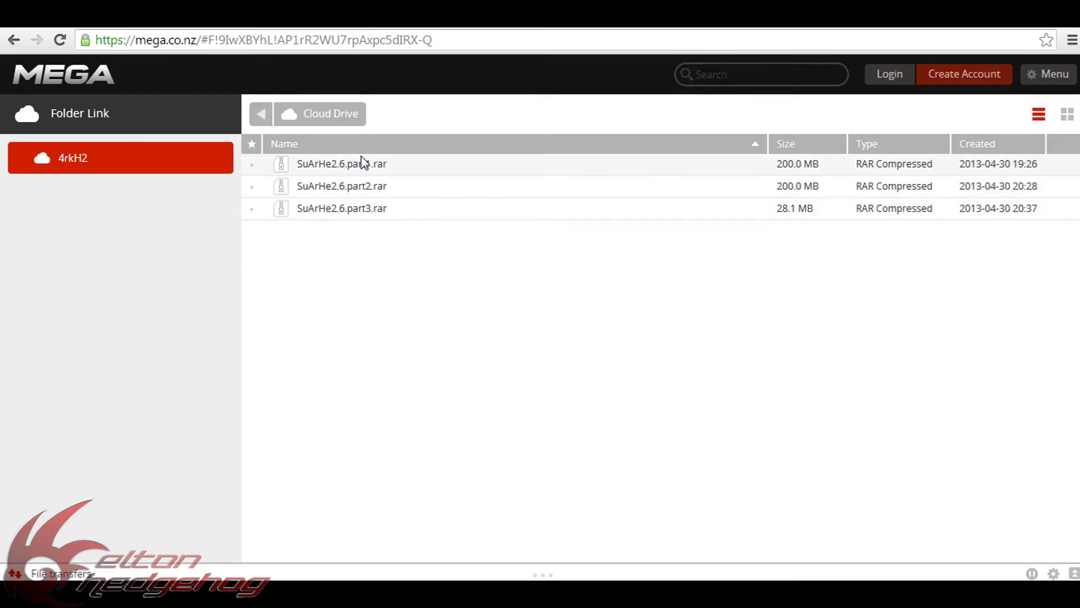
Switch to the Nova pasta (42) window in Windows Explorer and open its Nova pasta subfolder
mouse_move(119, 596)
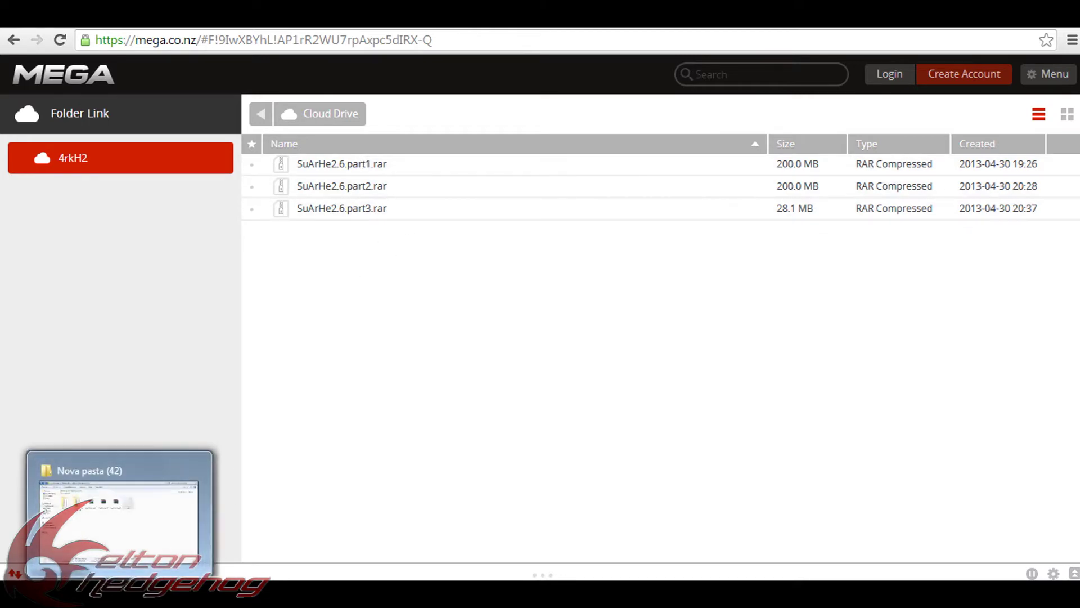
left_click(137, 562)
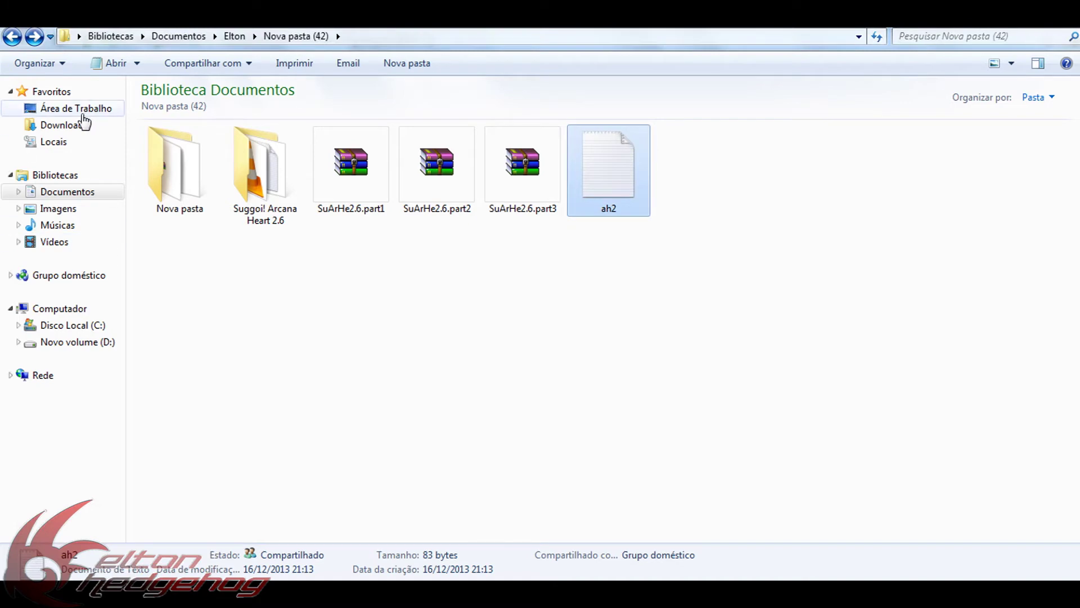
double_click(194, 152)
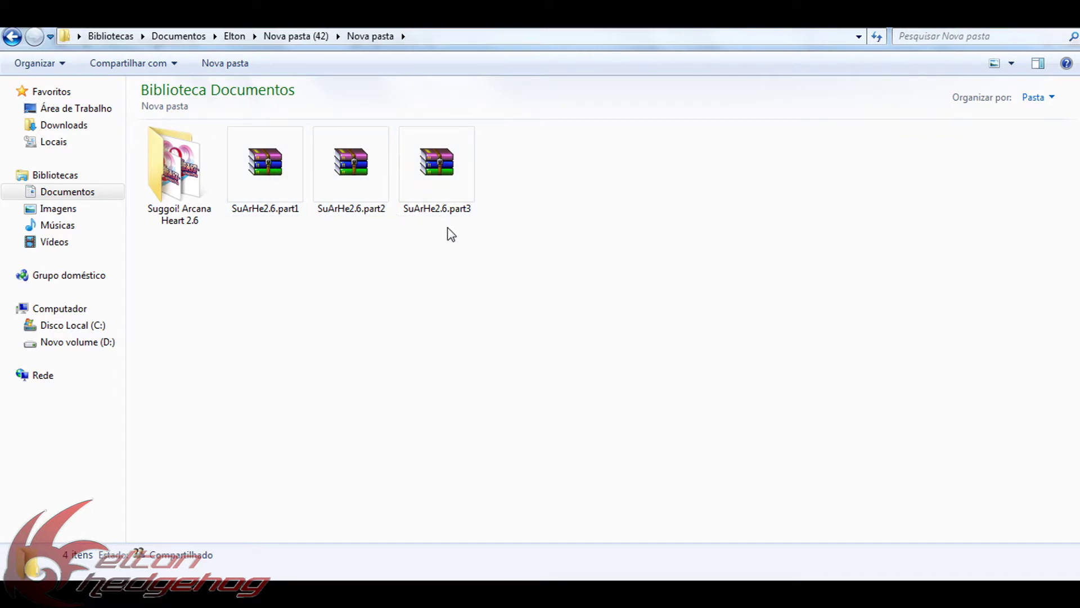
Try extracting the three SuArHe2.6 archive parts into the current folder, entering the archive password, and cancel the password prompt
left_click_drag(449, 241, 273, 180)
right_click(268, 170)
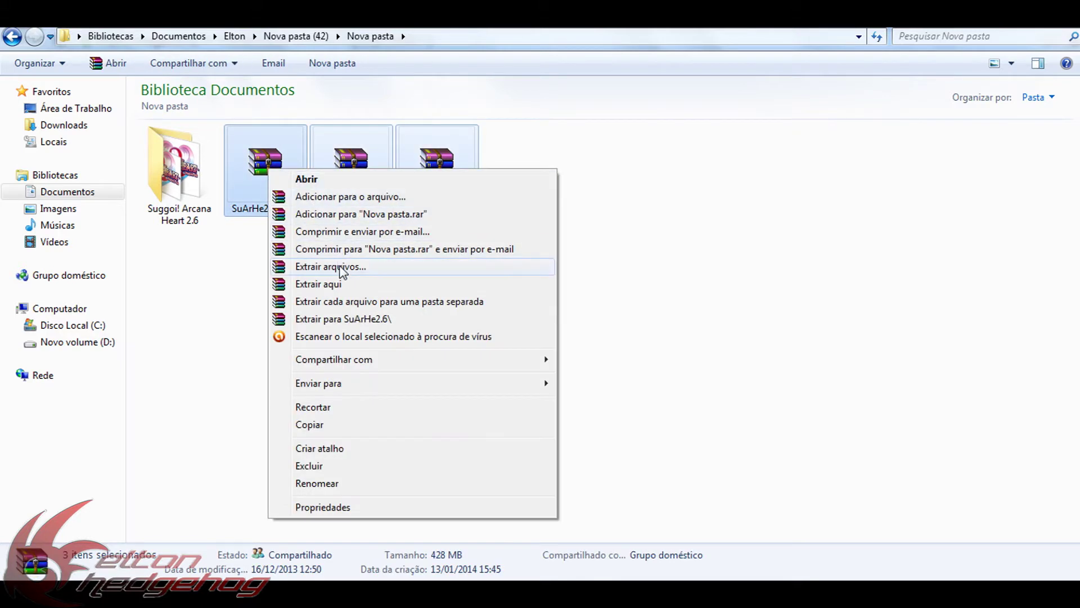
left_click(346, 285)
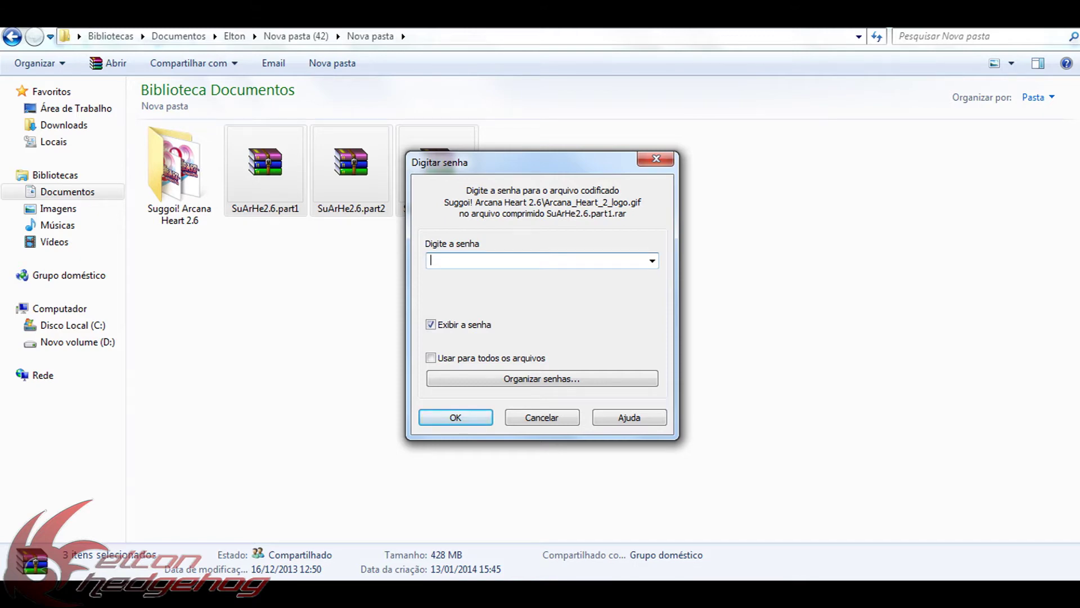
key("ctrl+v")
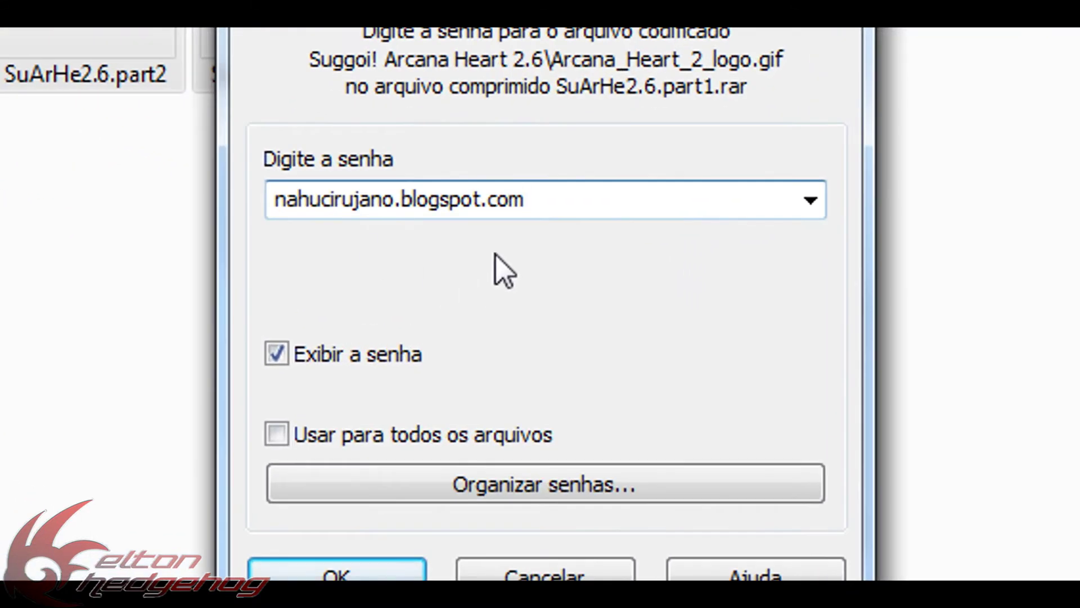
left_click_drag(526, 200, 275, 200)
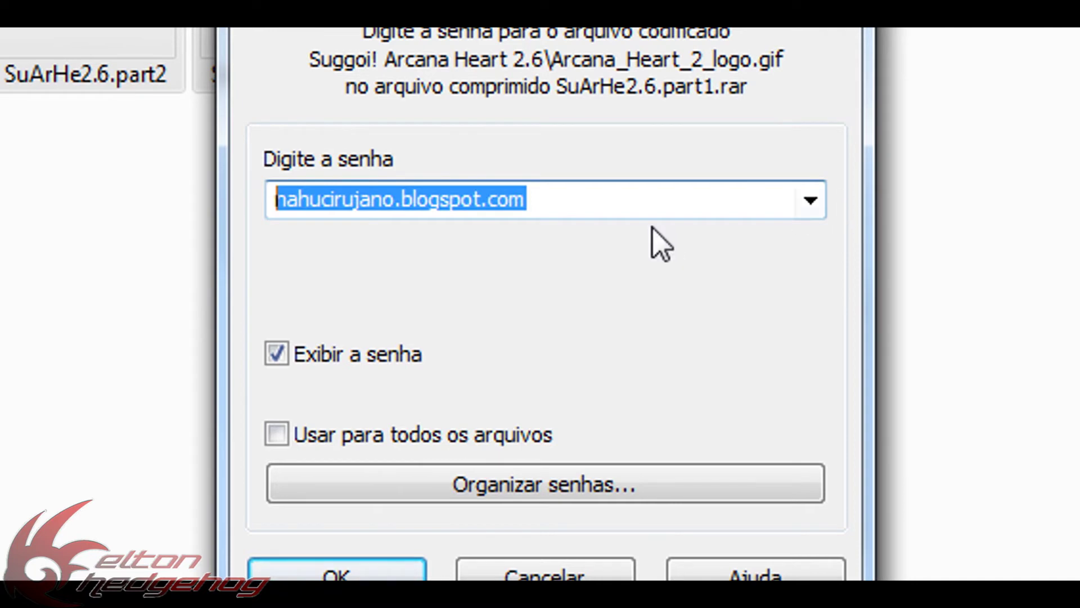
key("End")
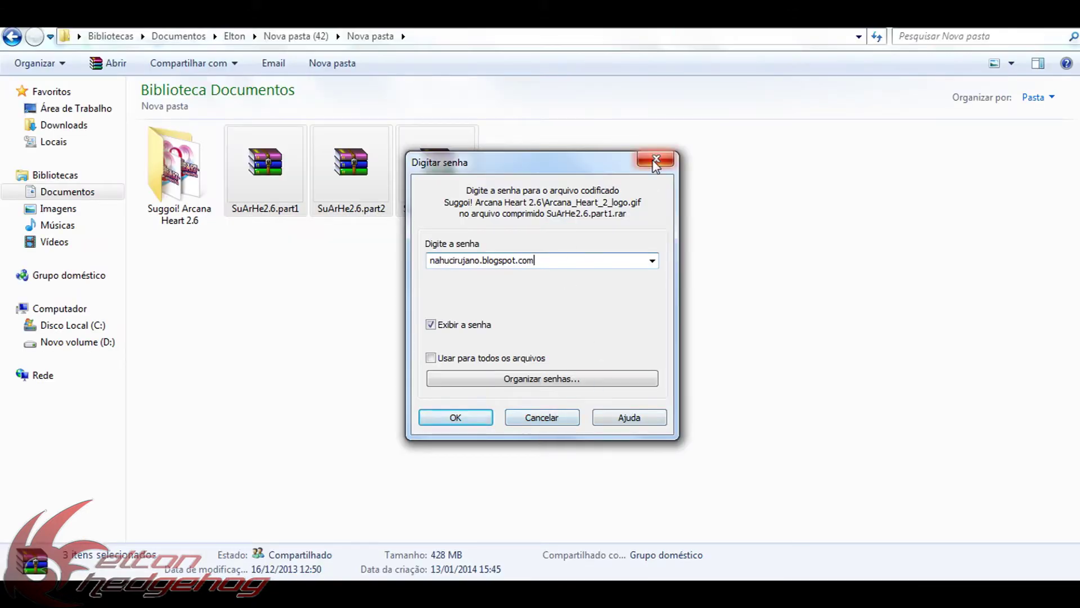
left_click(656, 162)
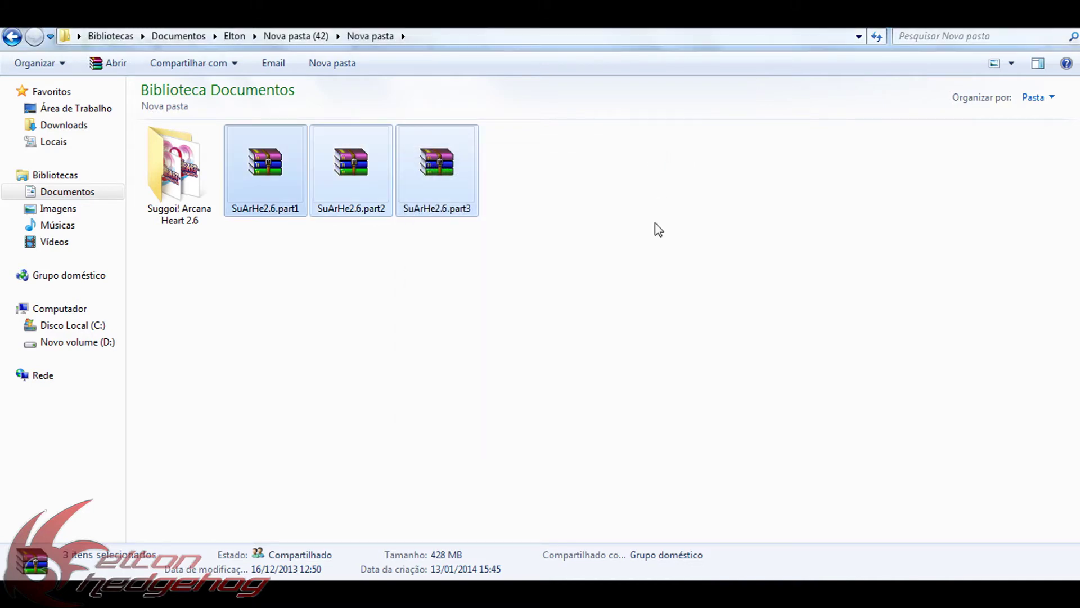
left_click(371, 269)
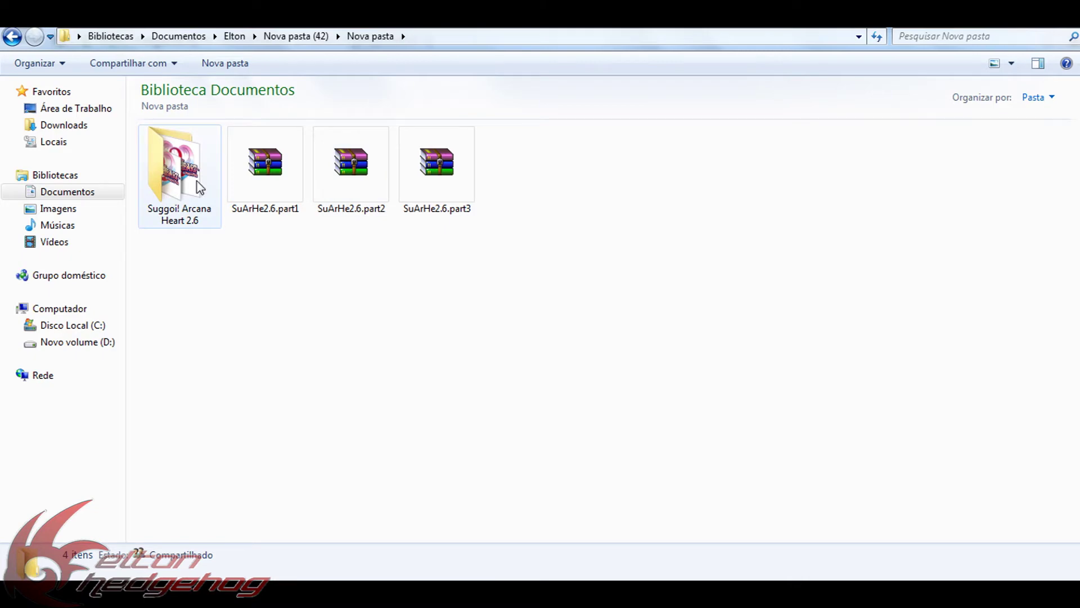
Open the Suggoi! Arcana Heart 2.6 folder and run xb_config, allowing it past the security warning
mouse_move(169, 185)
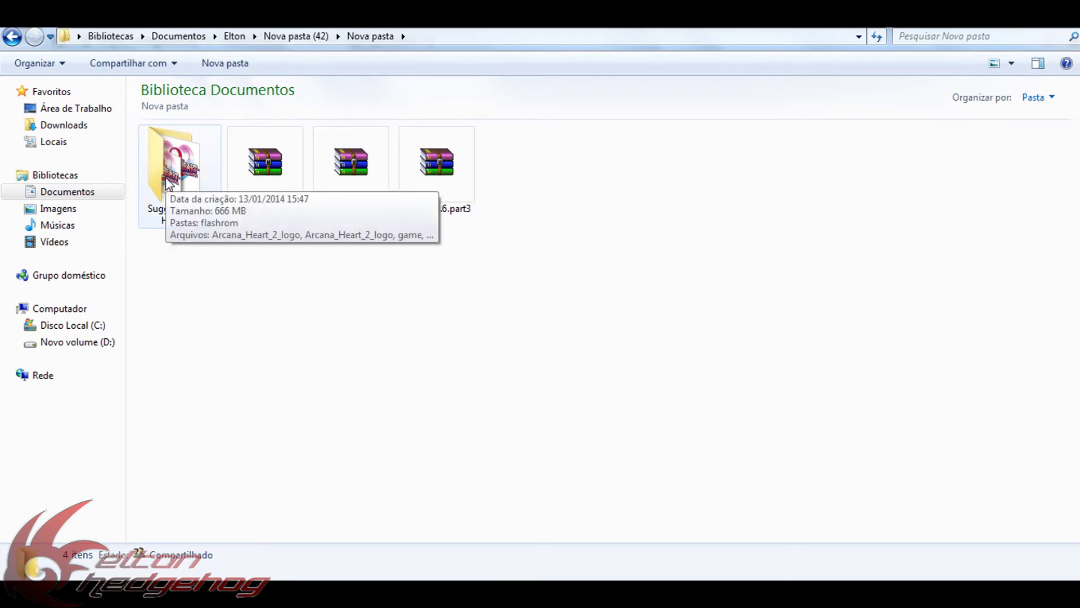
double_click(169, 185)
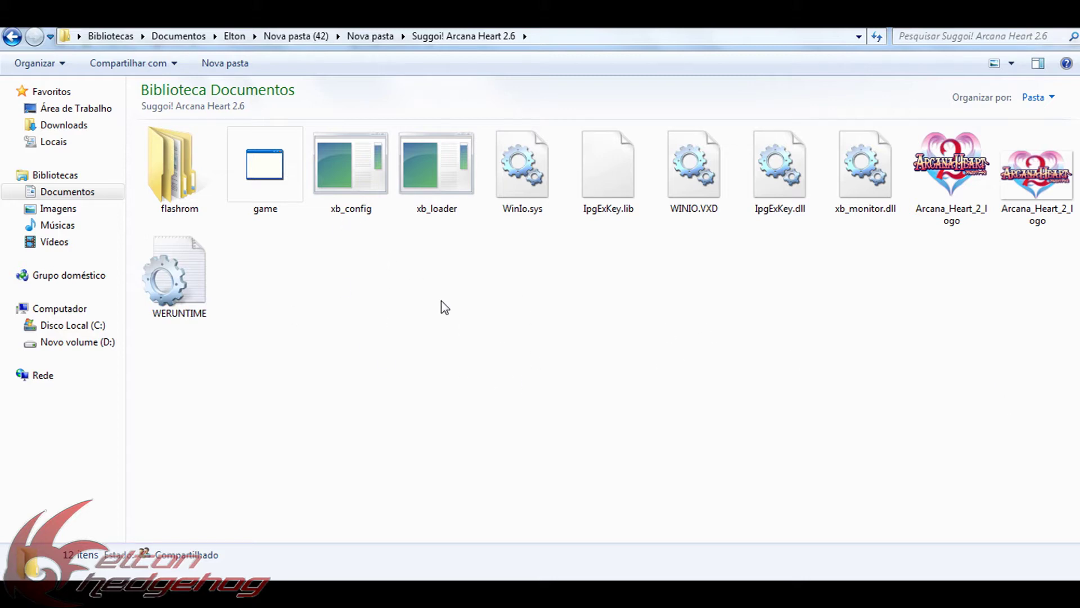
double_click(357, 214)
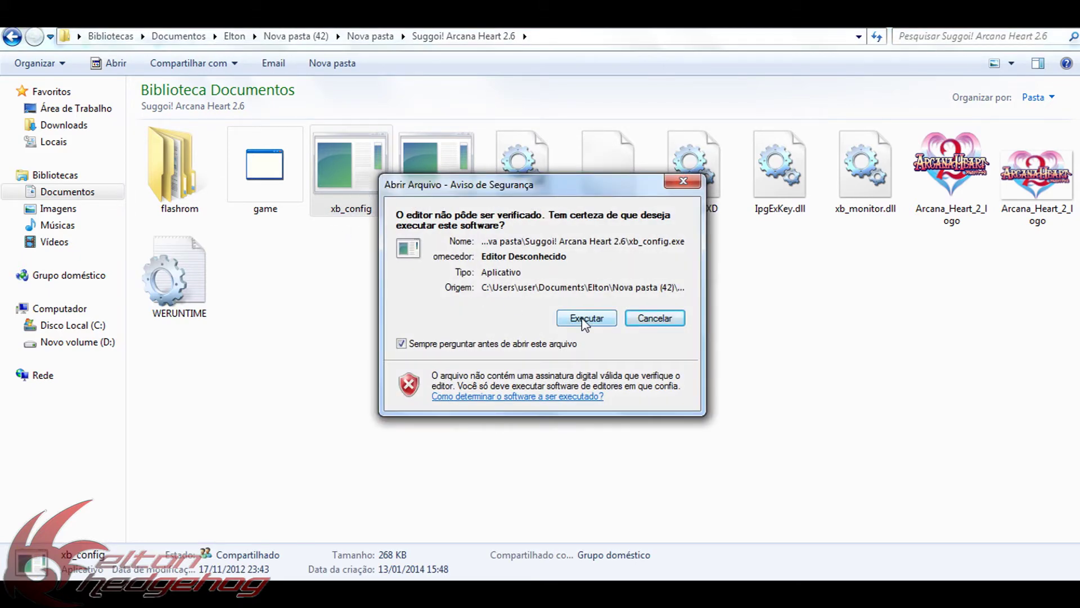
left_click(585, 319)
left_click_drag(254, 92, 254, 75)
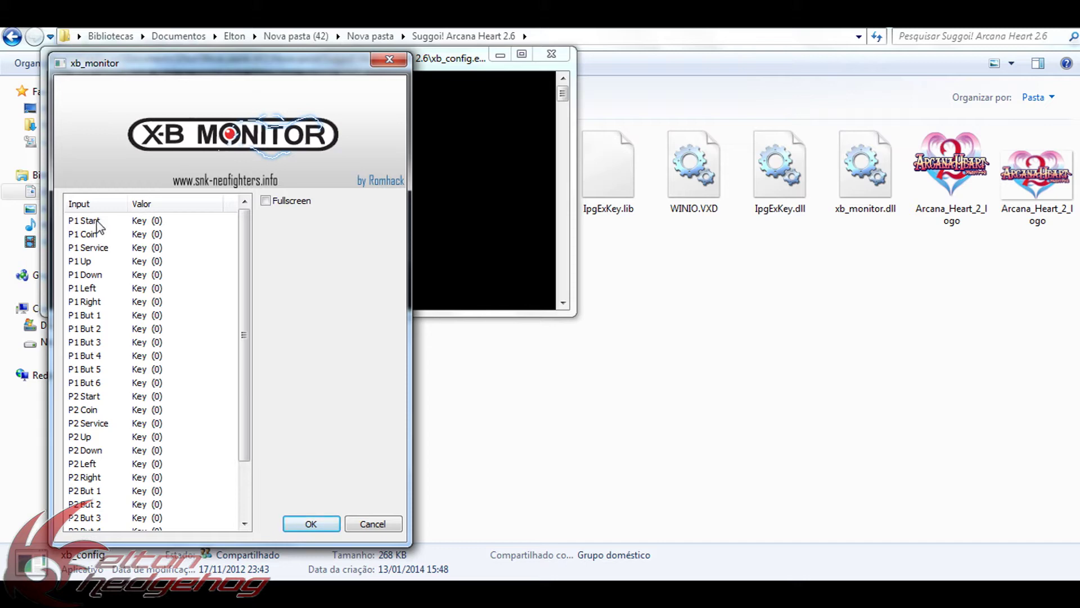
Try assigning key 1 to the P1 Start input, and close the configuration without saving
double_click(146, 224)
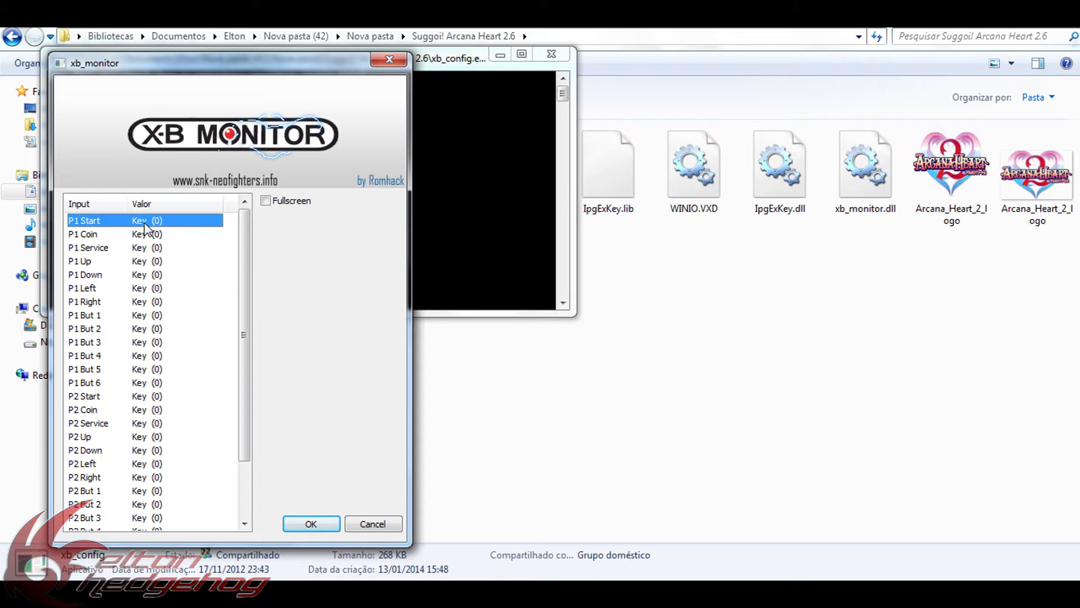
double_click(144, 226)
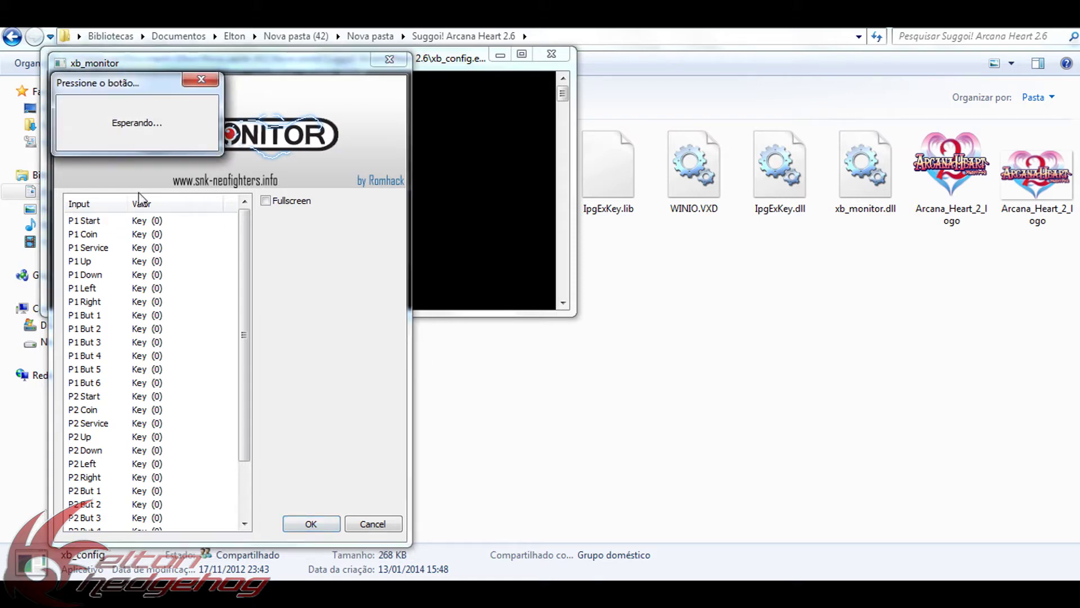
key("1")
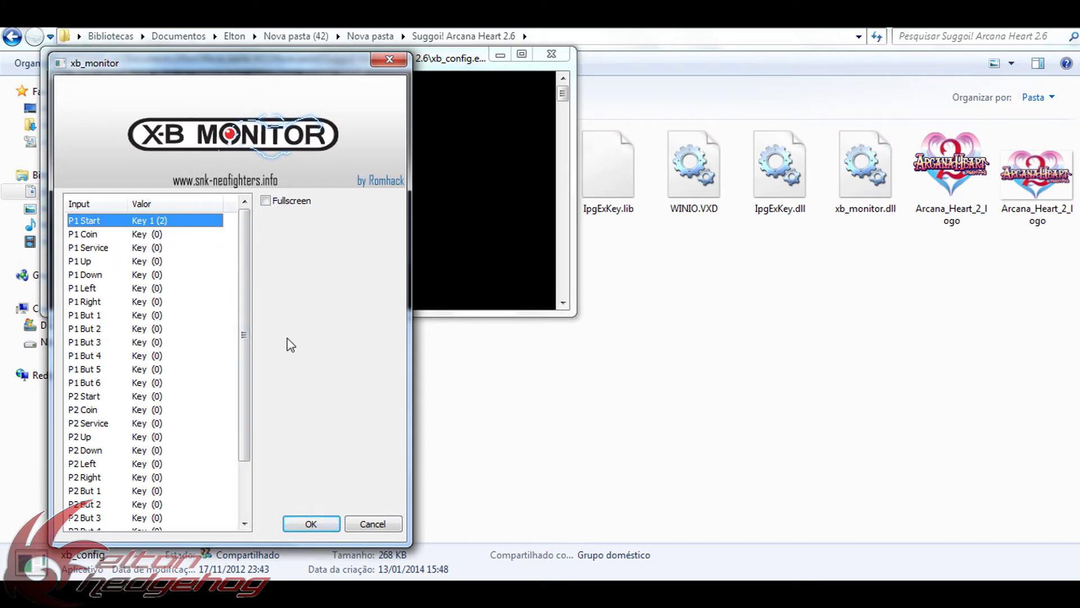
left_click(371, 524)
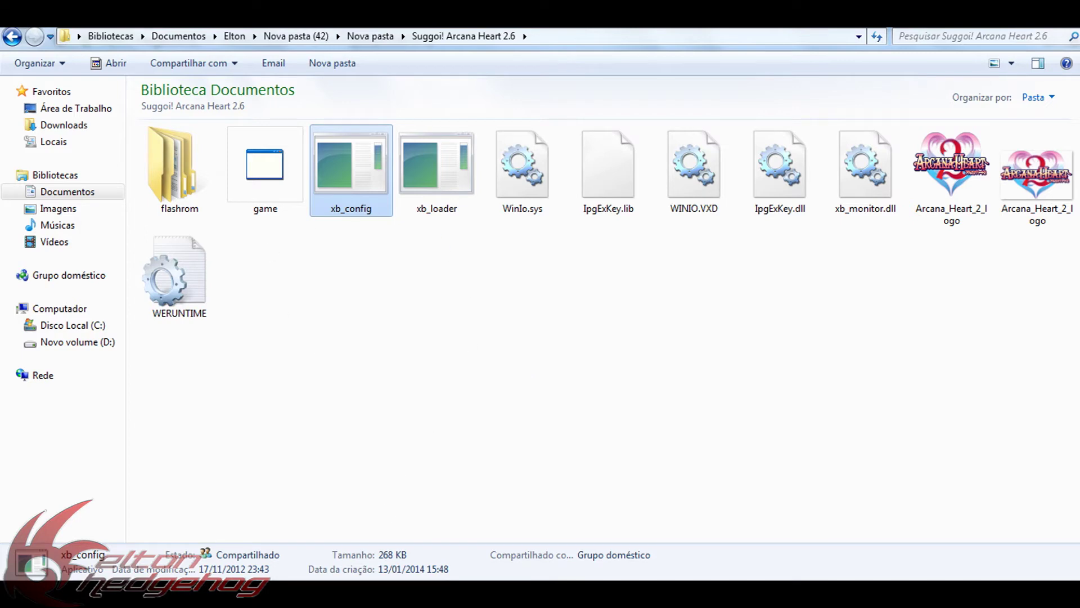
Review the player 1, player 2, Test Mode and Exit key assignments in the configured game copy's xb_config and accept them
left_click(11, 39)
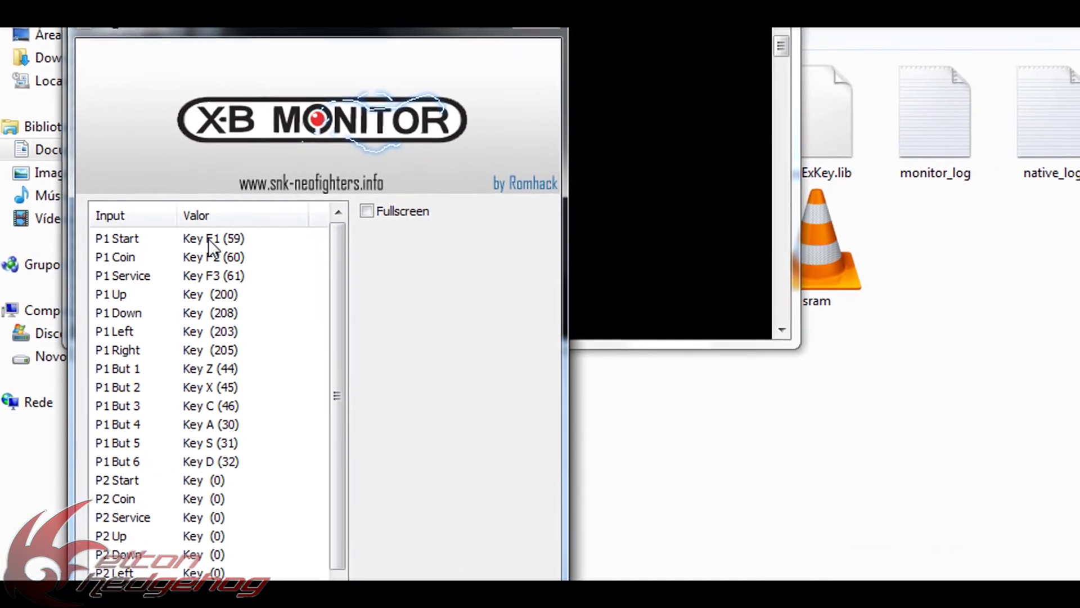
left_click_drag(336, 287, 344, 217)
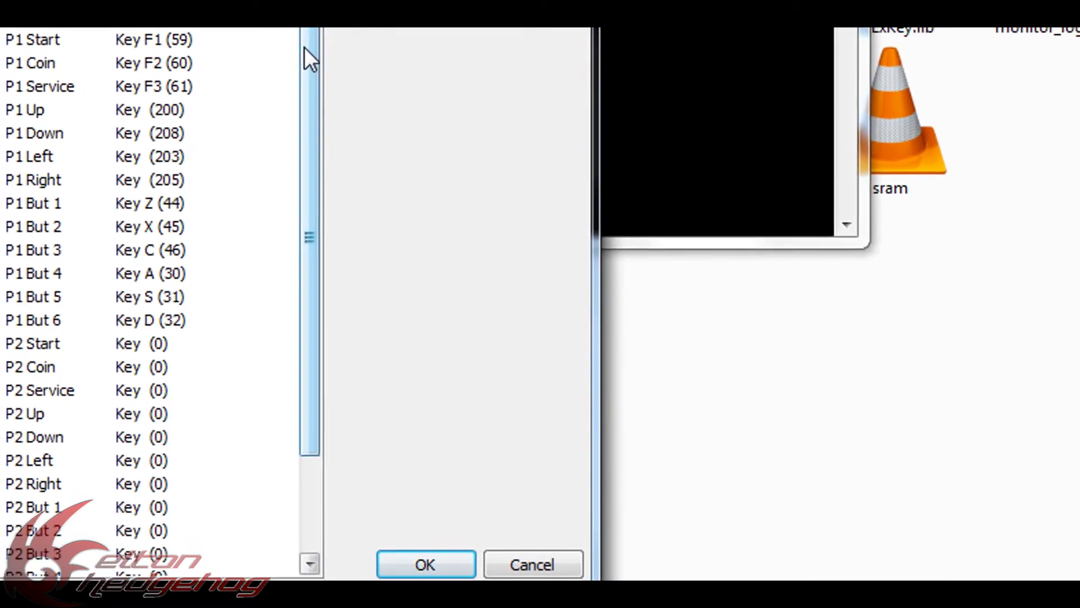
left_click_drag(302, 67, 302, 249)
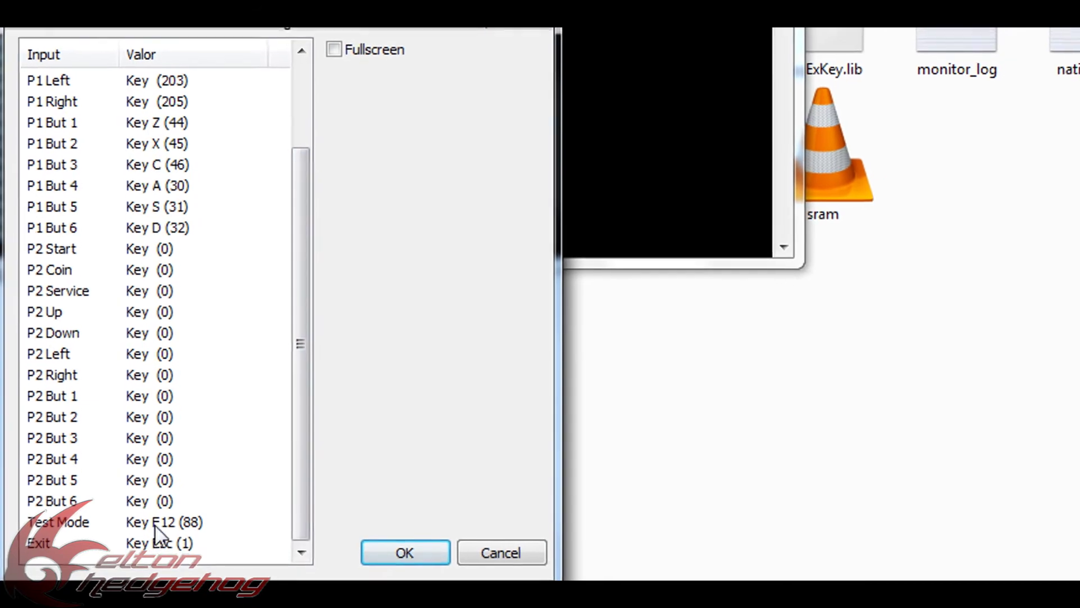
left_click_drag(289, 487, 272, 403)
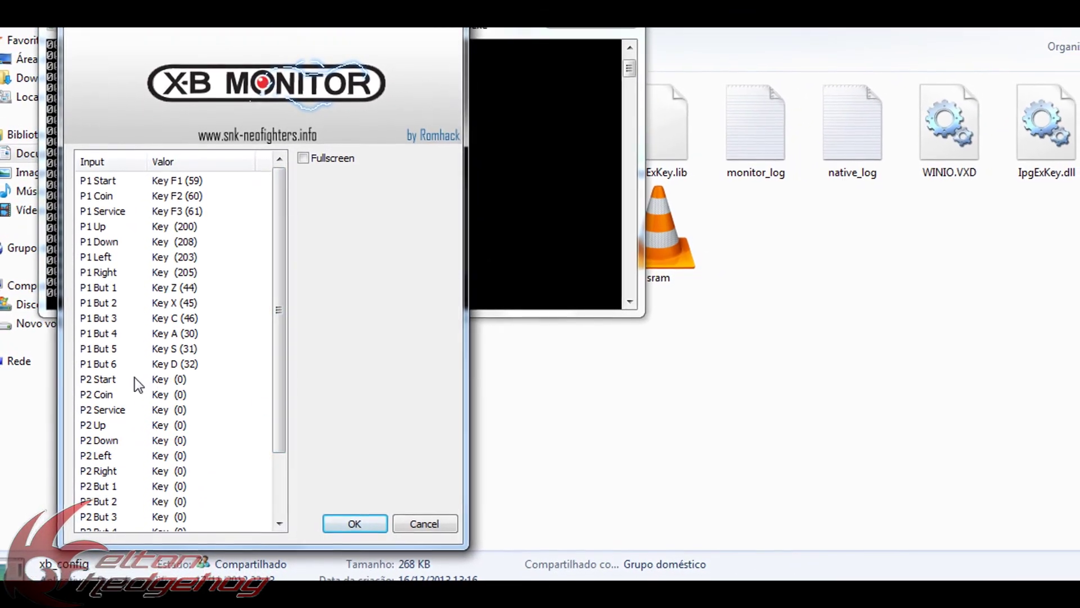
left_click_drag(282, 328, 290, 375)
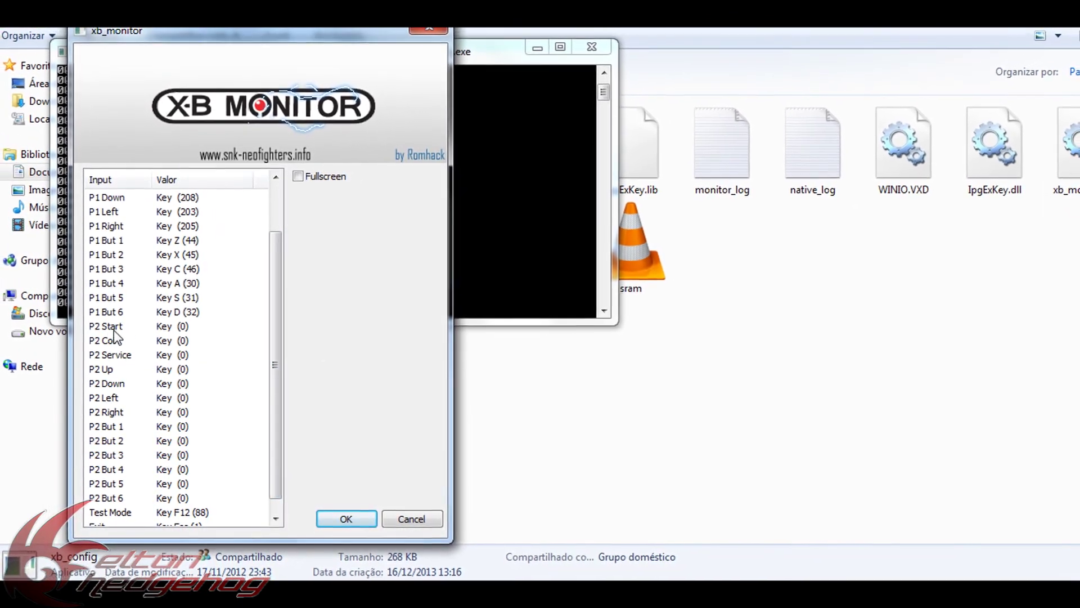
left_click_drag(278, 437, 193, 237)
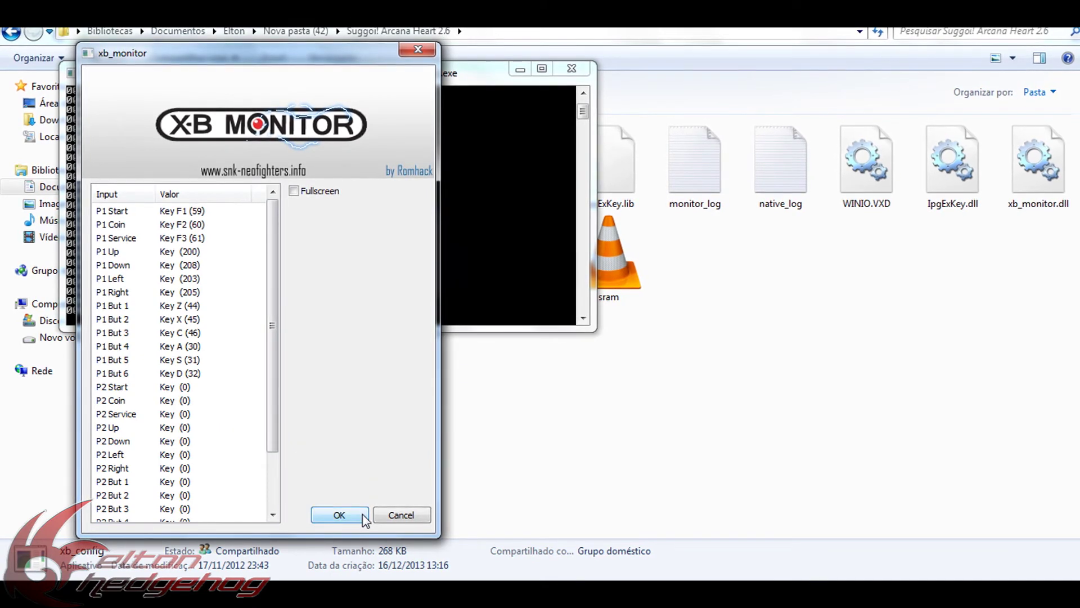
left_click(339, 515)
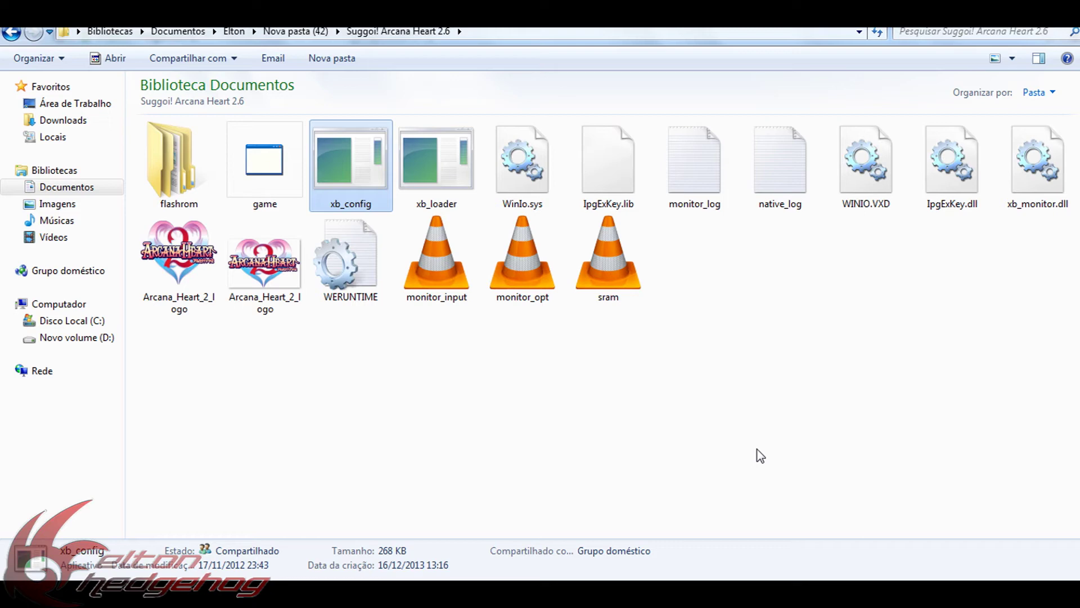
Start the game with xb_loader and enter its test mode from the title screen
key("Right")
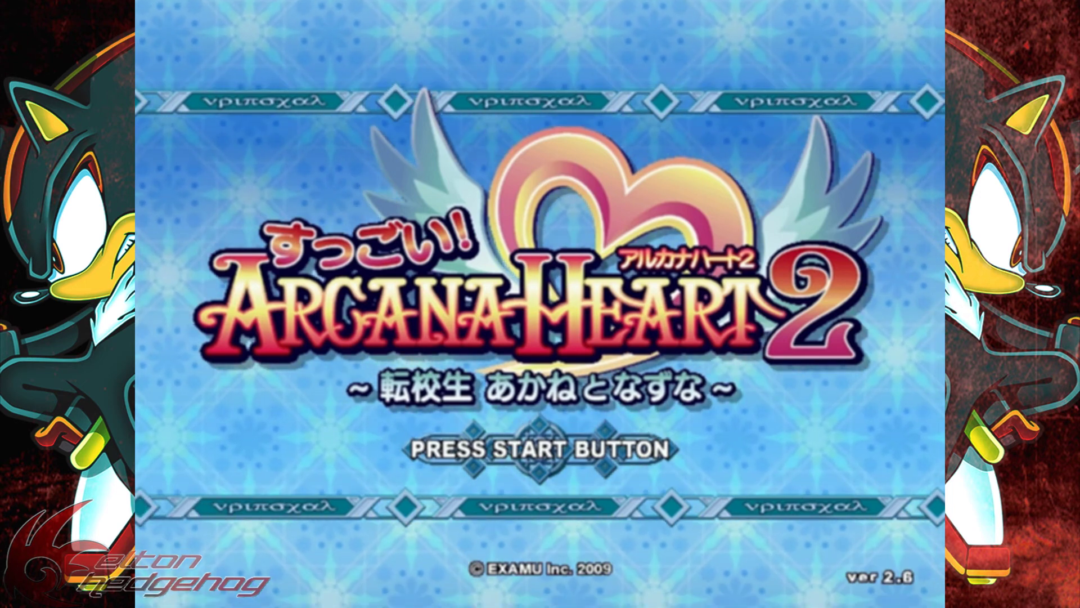
key("F2")
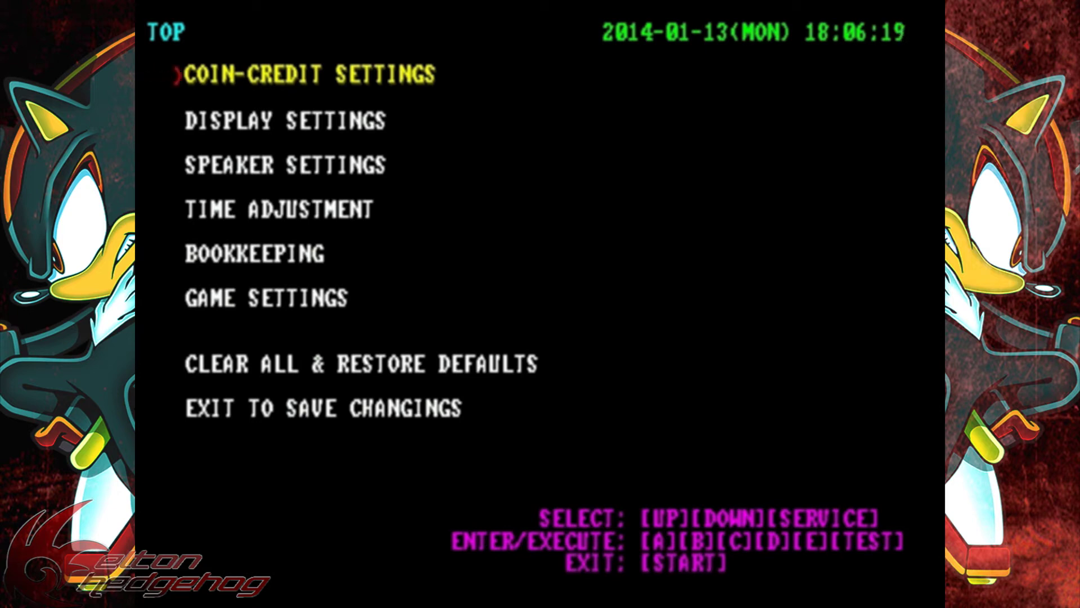
Open the Configuration page within Game Settings
key("Down")
key("Down")
key("Down")
key("Down")
key("Down")
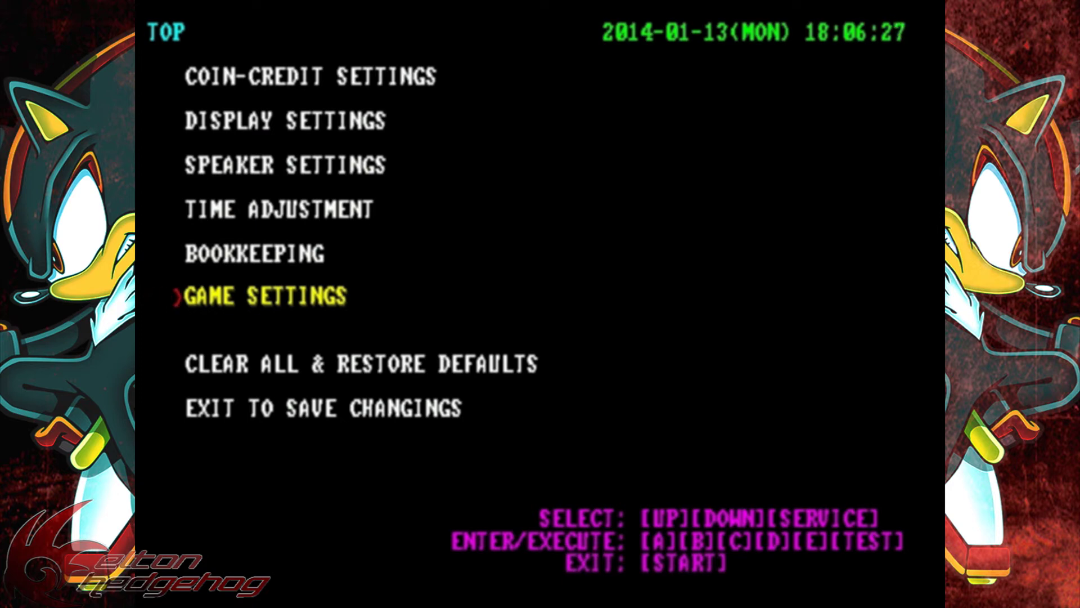
key("Return")
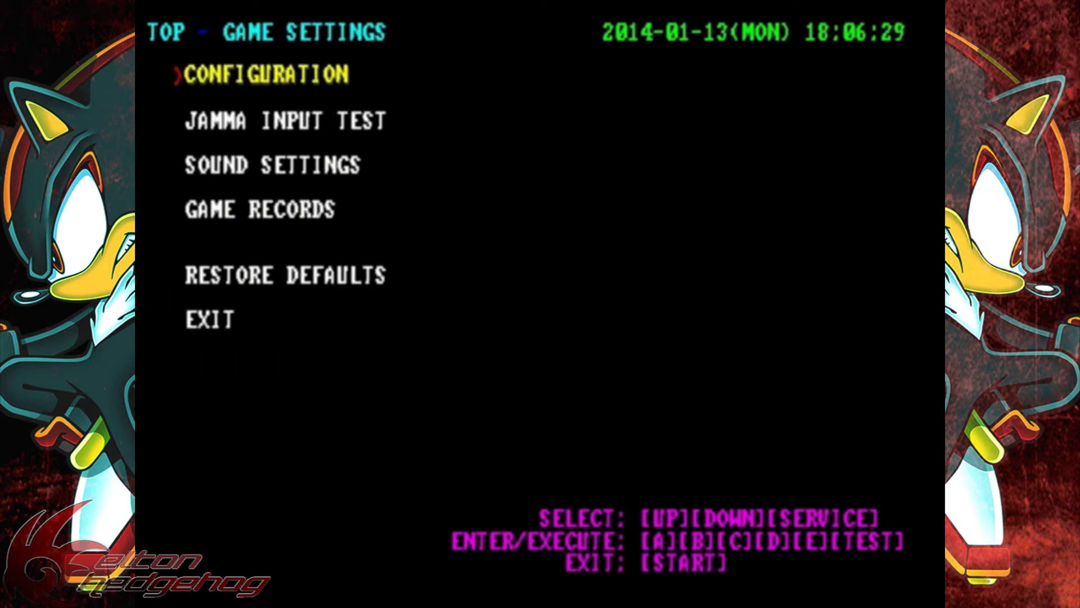
key("Down")
key("Down")
key("Down")
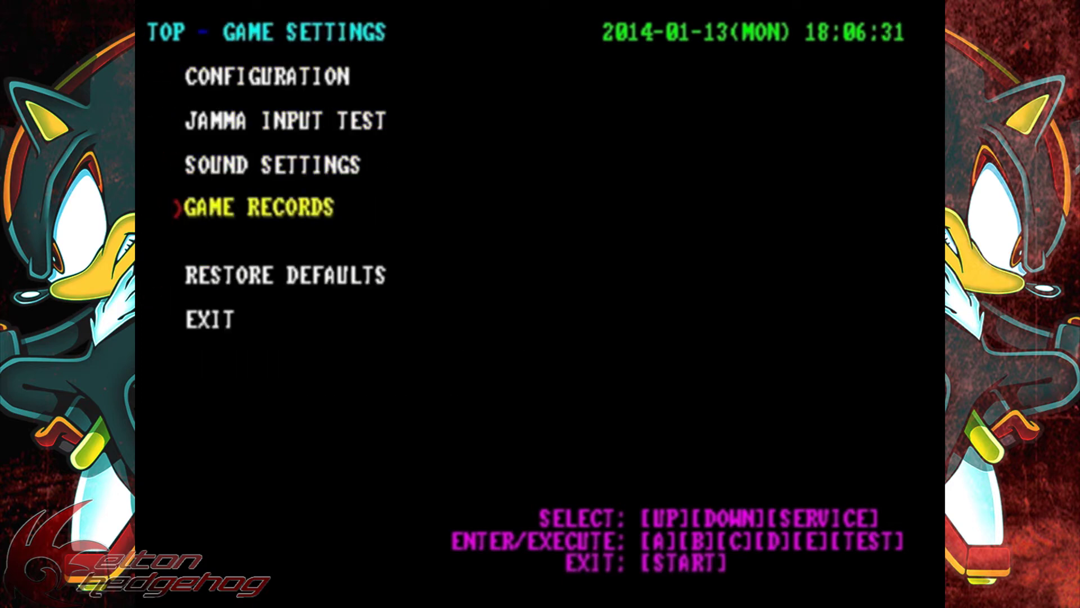
key("Up")
key("Up")
key("Up")
key("Return")
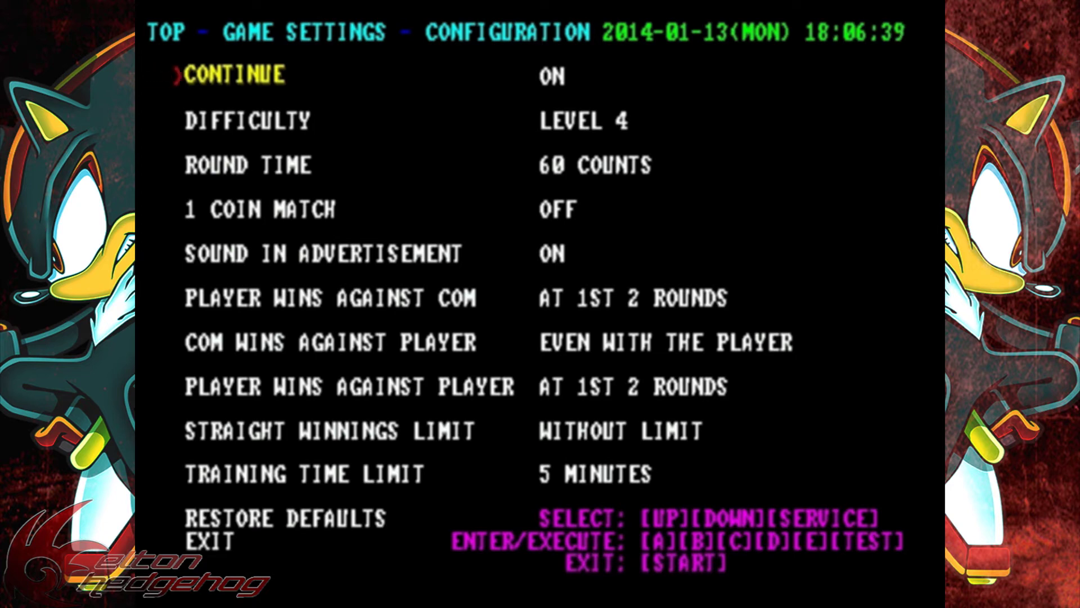
Switch the Continue option to OFF and back to ON
key("Return")
key("Right")
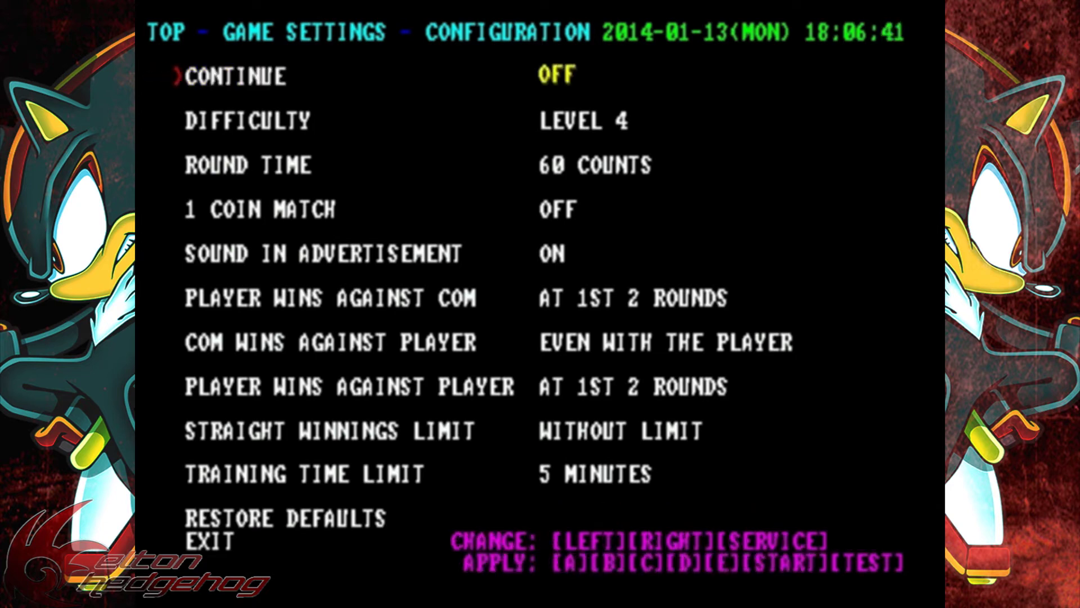
key("Left")
key("Return")
Examine the remaining game configuration options, such as Difficulty, Round Time and 1 Coin Match, and exit the Configuration page
key("Down")
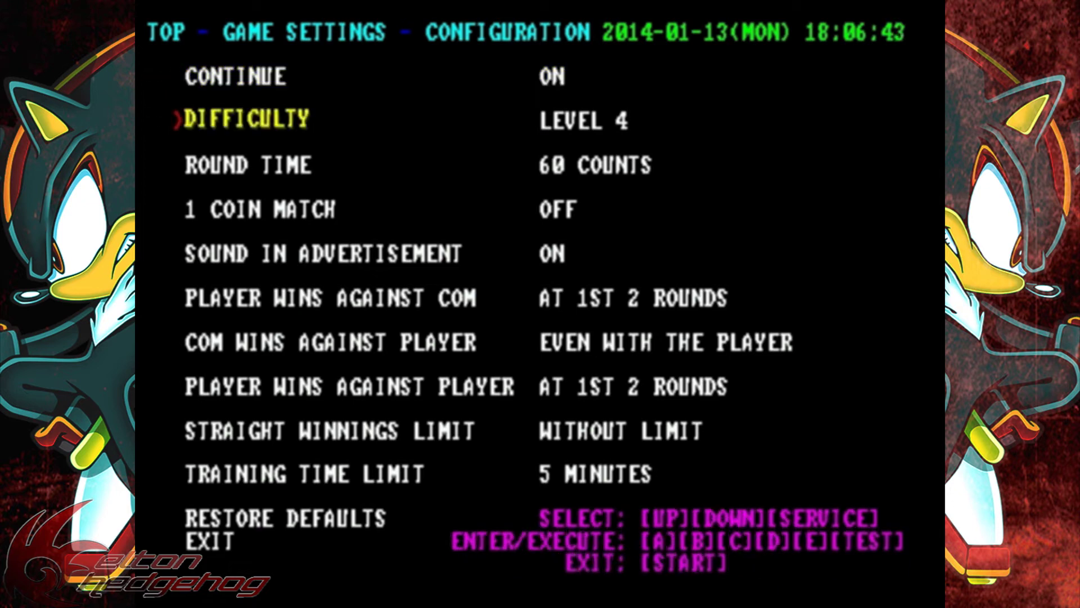
key("Down")
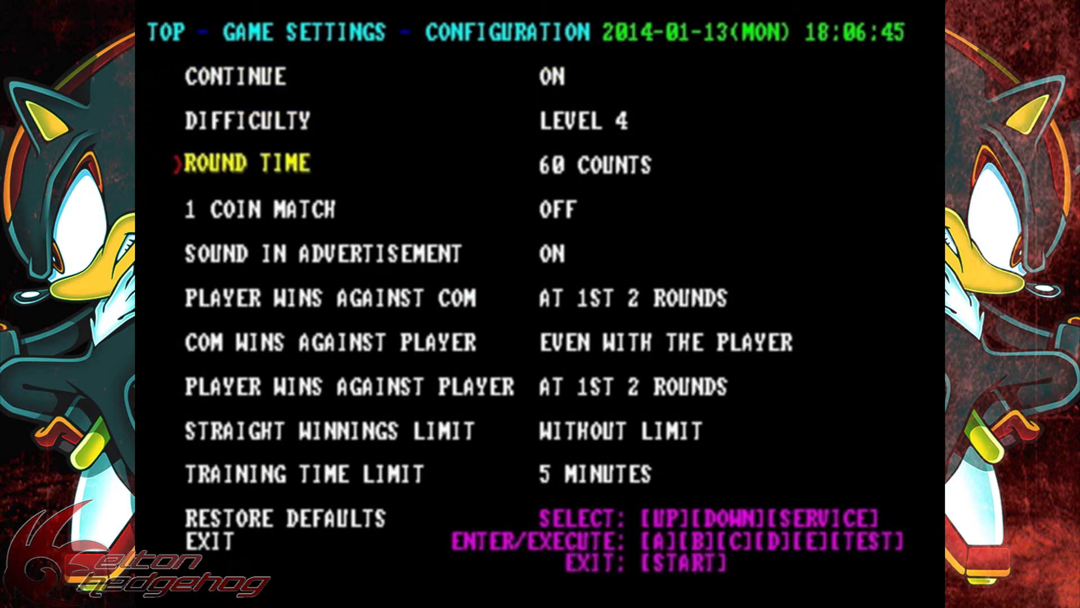
key("Down")
key("Down")
key("Down")
key("Down")
key("Down")
key("Up")
key("Up")
key("Up")
key("Up")
key("Up")
key("Up")
key("Up")
key("Down")
key("Down")
key("Up")
key("Up")
key("Down")
key("Down")
key("Up")
key("Up")
key("Up")
key("Return")
Leave Game Settings and select Coin-Credit Settings in the top-level test menu
key("Down")
key("Down")
key("Down")
key("Down")
key("Down")
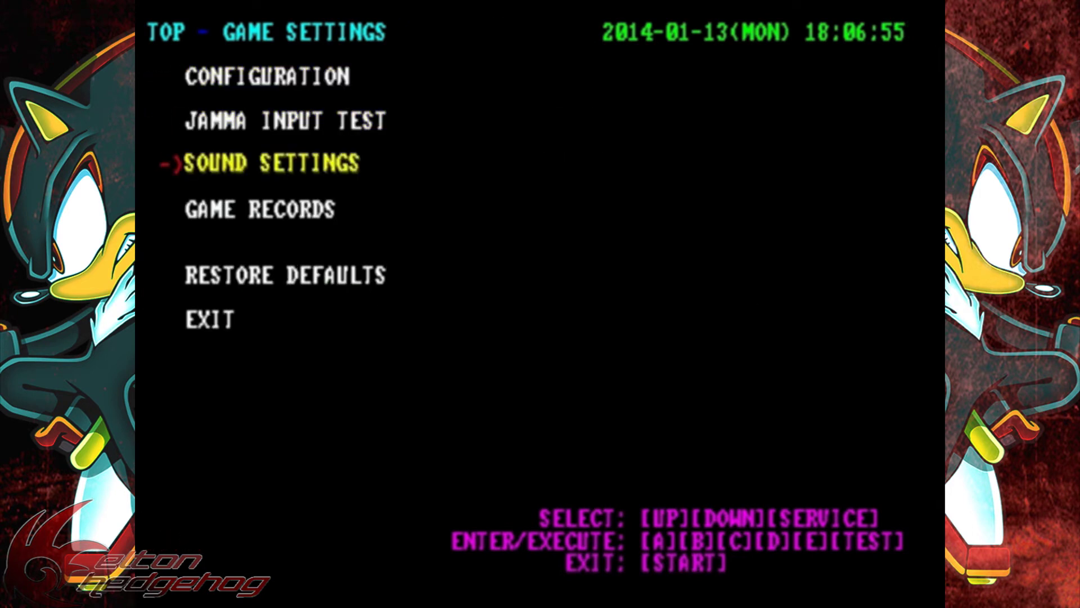
key("Return")
key("Up")
key("Up")
key("Up")
key("Up")
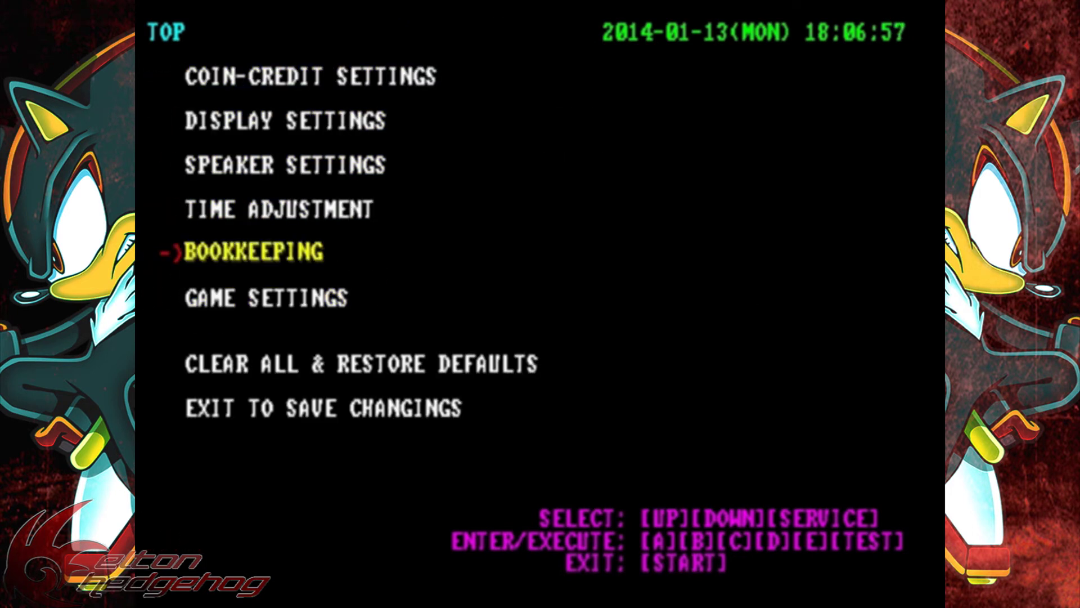
key("Up")
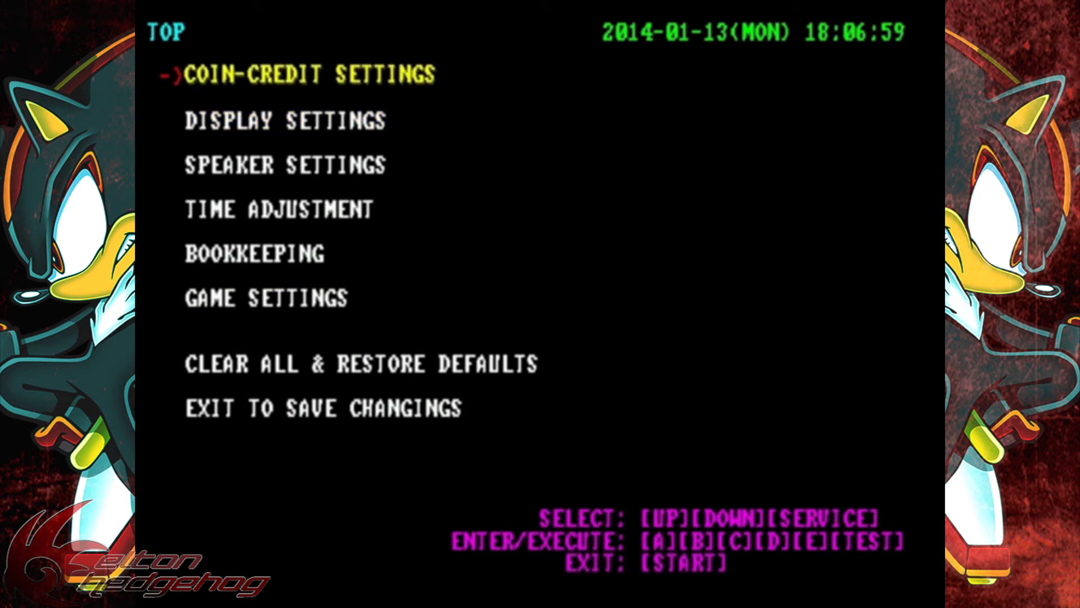